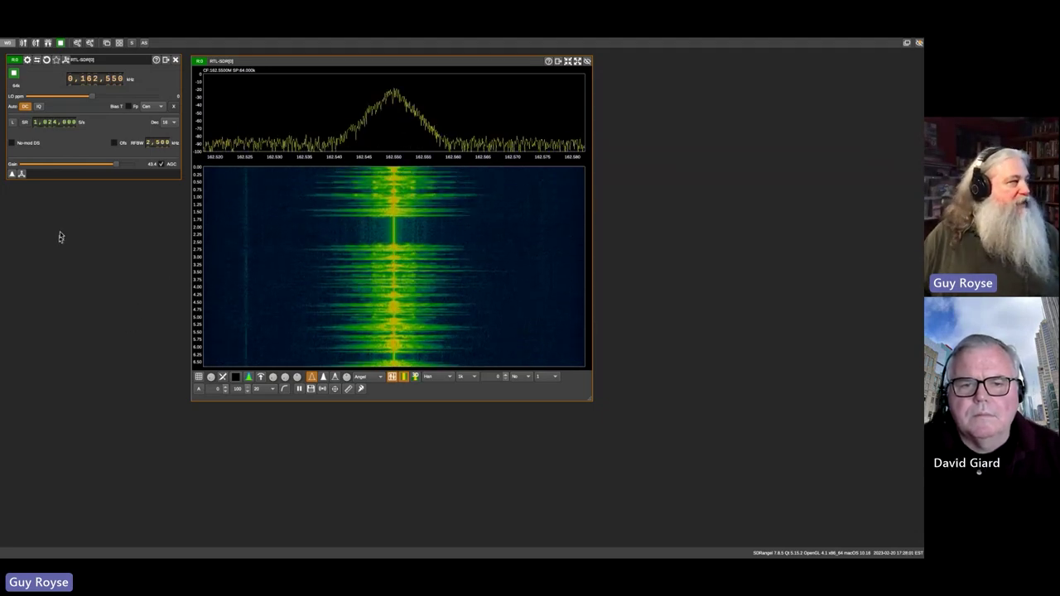
Add an NFM Demodulator channel to the RTL-SDR receiver and move its window lower.
left_click_drag(97, 60, 103, 62)
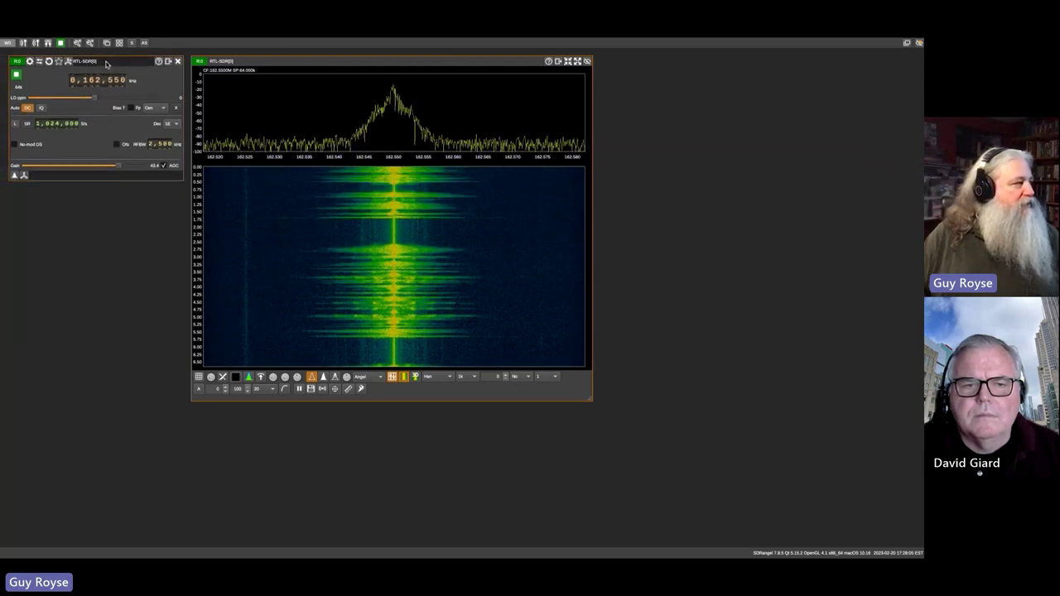
left_click(69, 62)
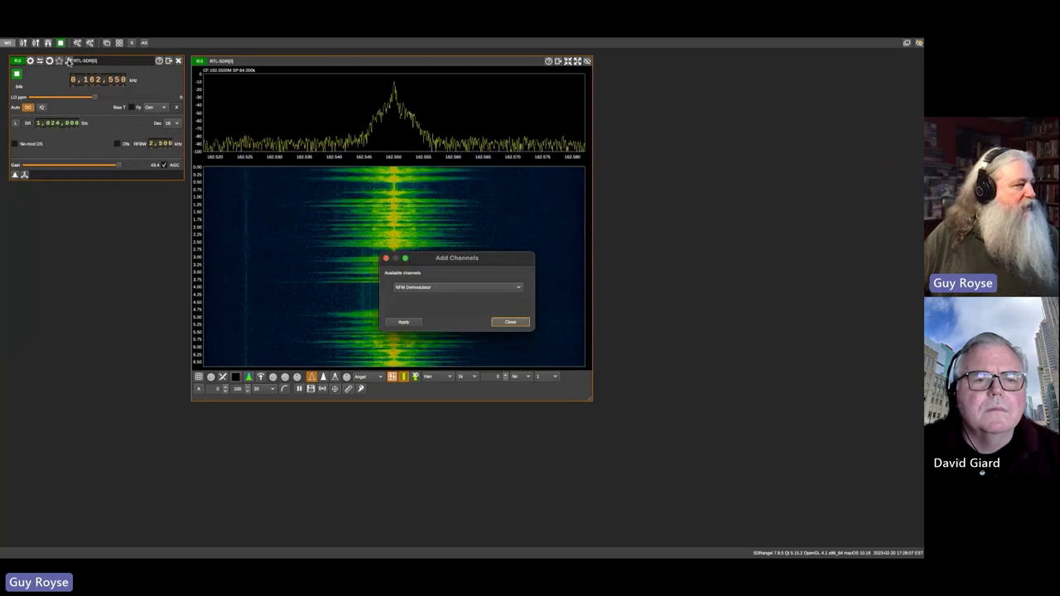
left_click_drag(431, 287, 443, 261)
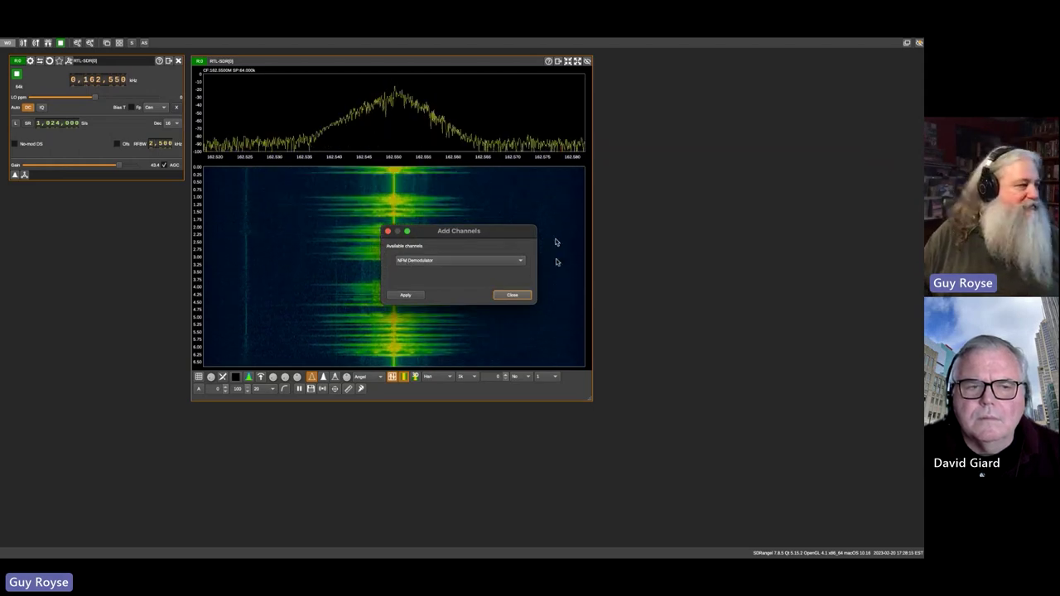
left_click(408, 295)
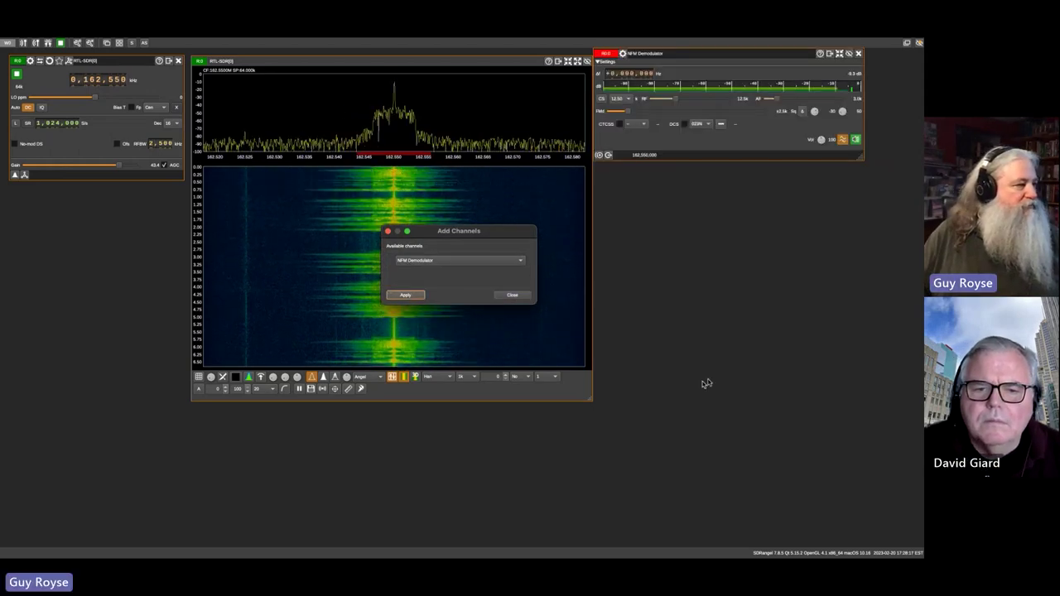
left_click(512, 295)
left_click_drag(730, 52, 743, 120)
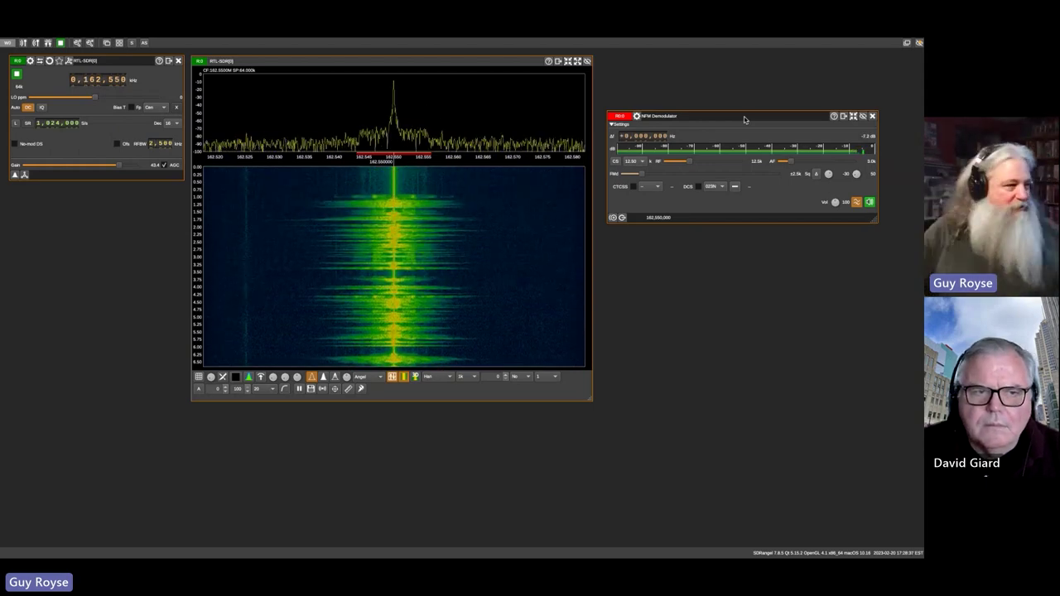
Remove the NFM Demodulator channel and tune the receiver to 144,390 kHz.
left_click(872, 117)
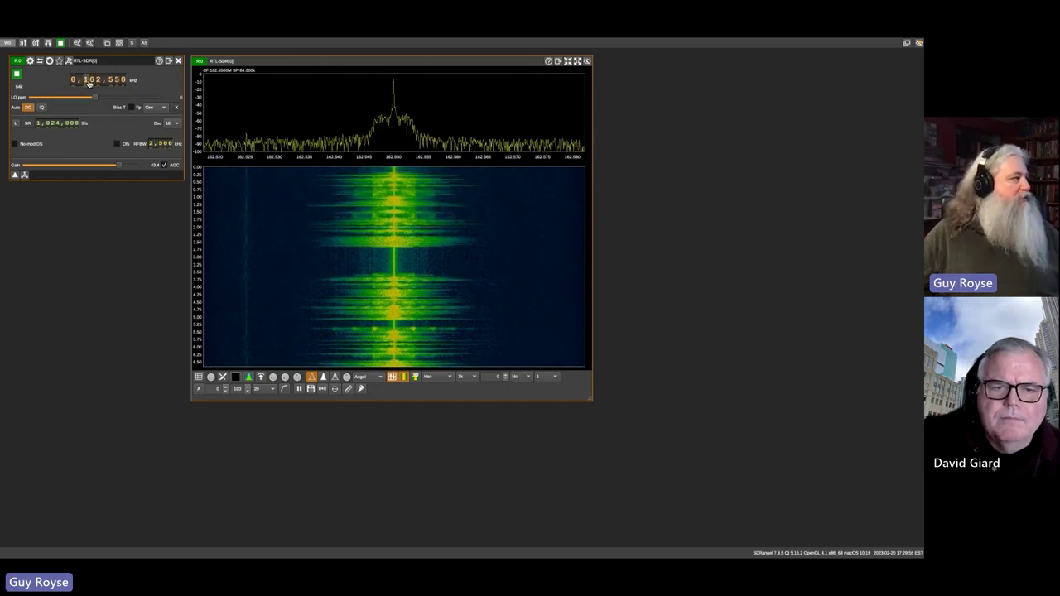
type("144390")
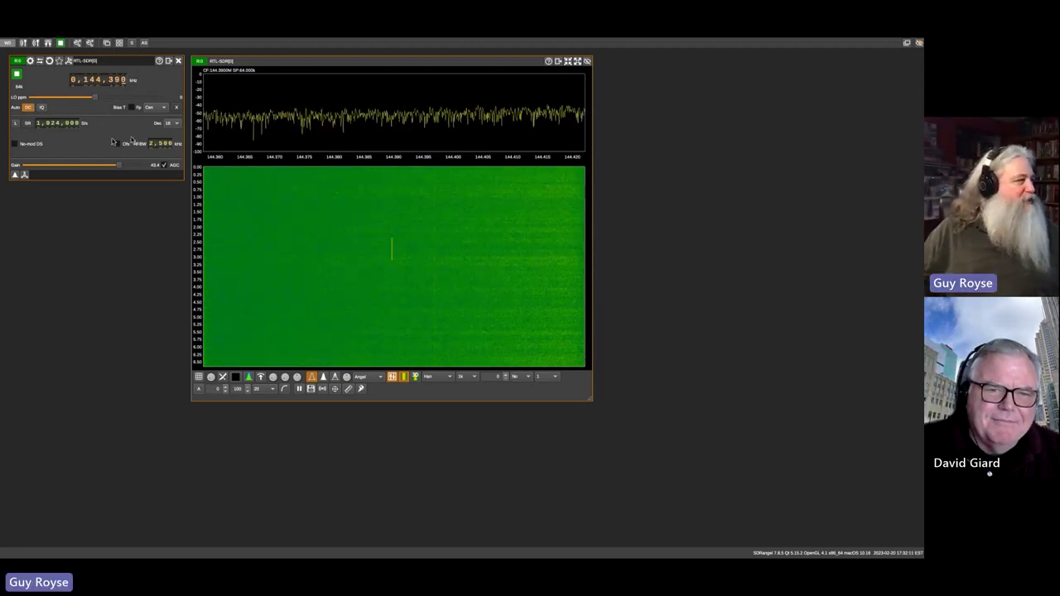
Add a Packet Demodulator channel to the 144,390 kHz receiver.
left_click(69, 61)
left_click(441, 288)
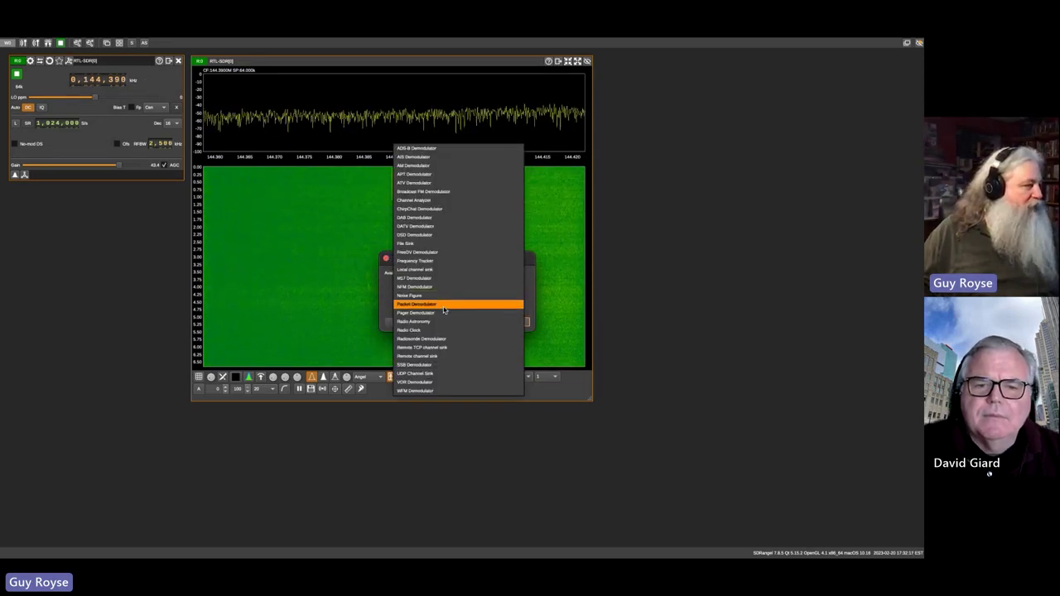
left_click(444, 305)
left_click(403, 322)
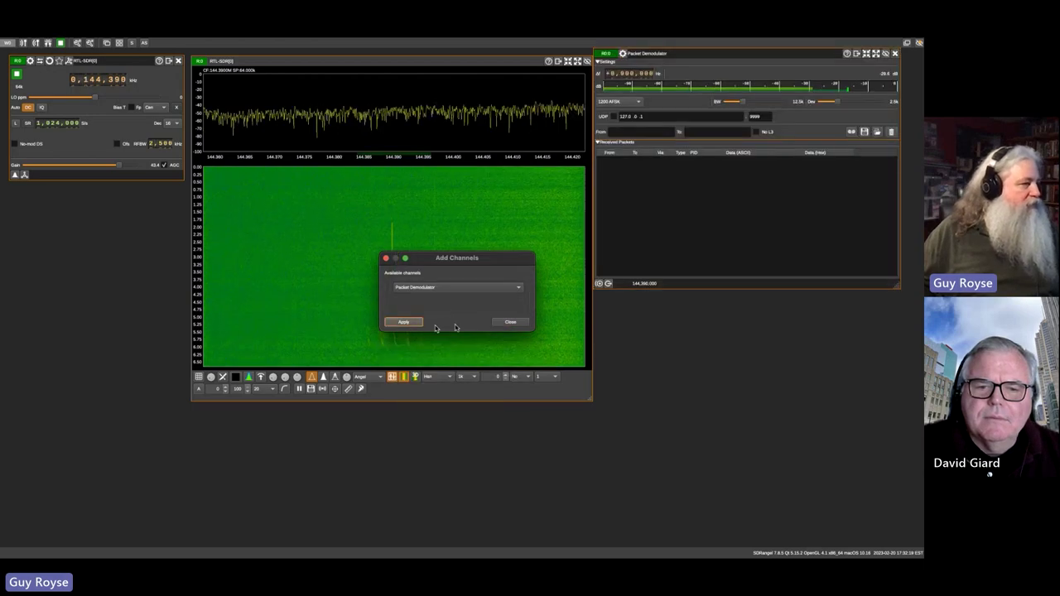
left_click(511, 321)
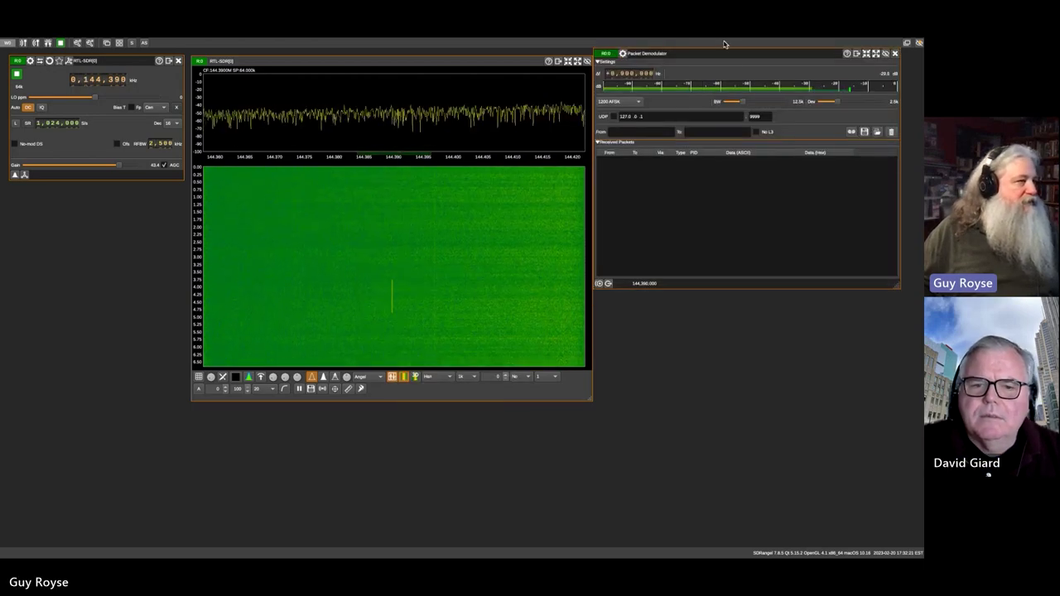
Move the Packet Demodulator window to the lower left, resize it, and keep it in front.
left_click_drag(732, 59, 160, 261)
left_click_drag(327, 351, 451, 350)
left_click_drag(308, 260, 301, 277)
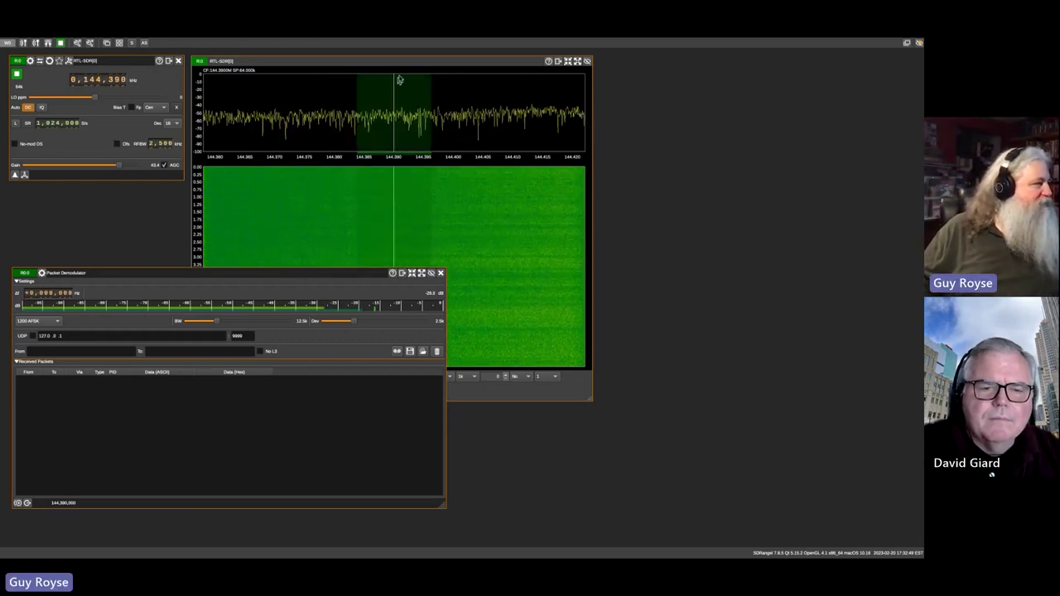
left_click_drag(405, 63, 411, 64)
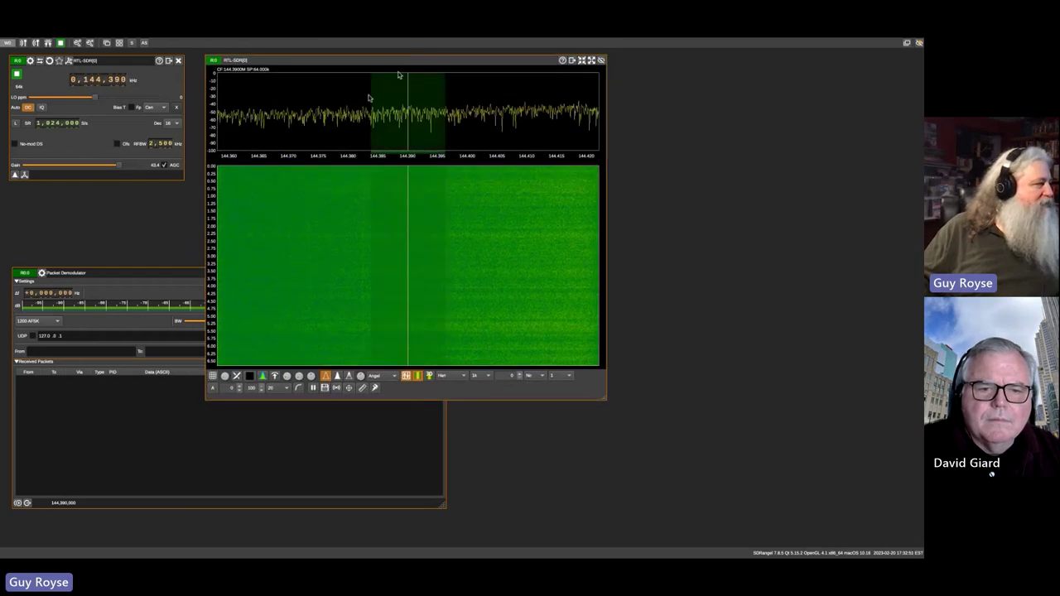
left_click(166, 274)
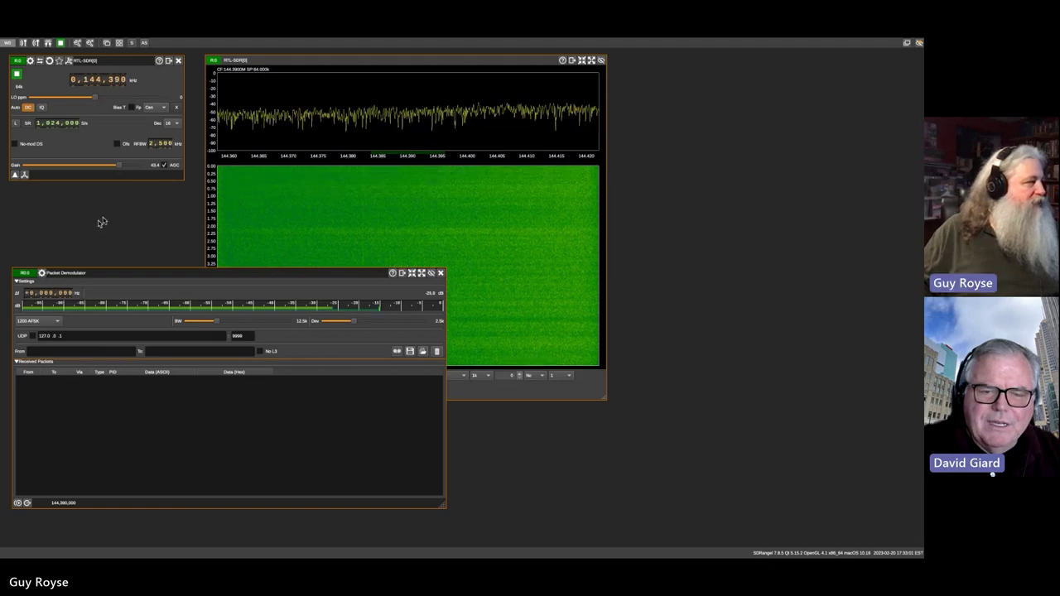
Raise the RTL-SDR gain to about 48.0 so the first APRS packet is decoded.
left_click_drag(119, 166, 132, 170)
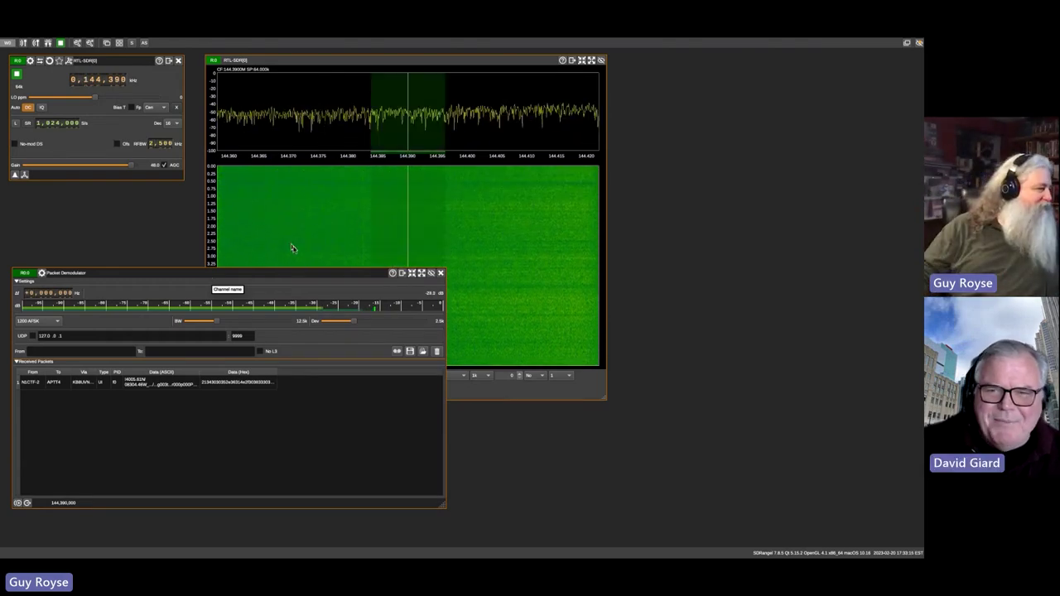
Widen the Data (Hex), From and Via columns and move the Packet Demodulator window higher.
left_click_drag(281, 373, 347, 372)
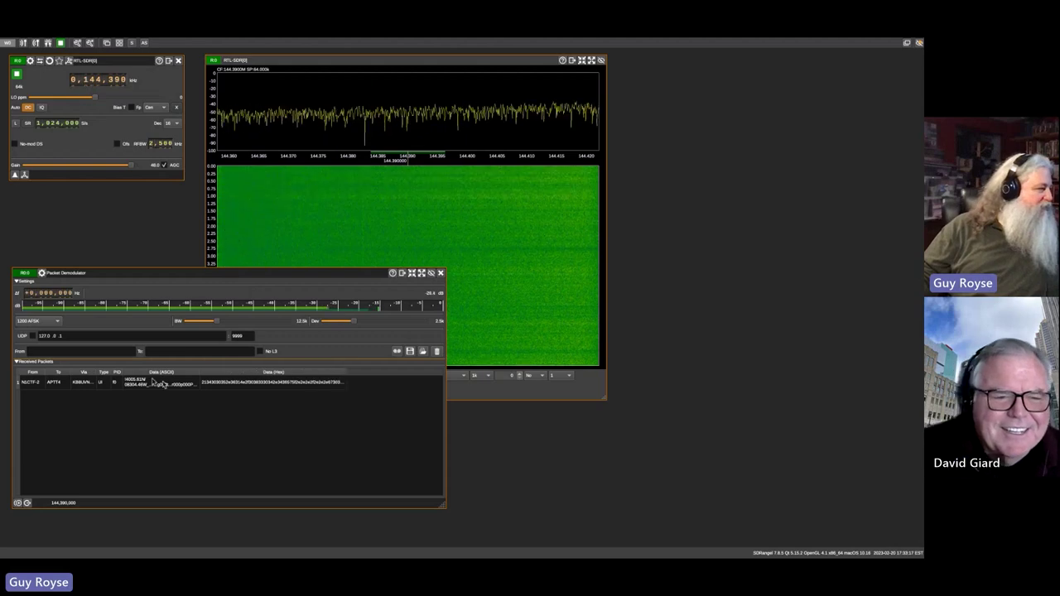
left_click_drag(46, 371, 62, 372)
left_click_drag(166, 275, 164, 232)
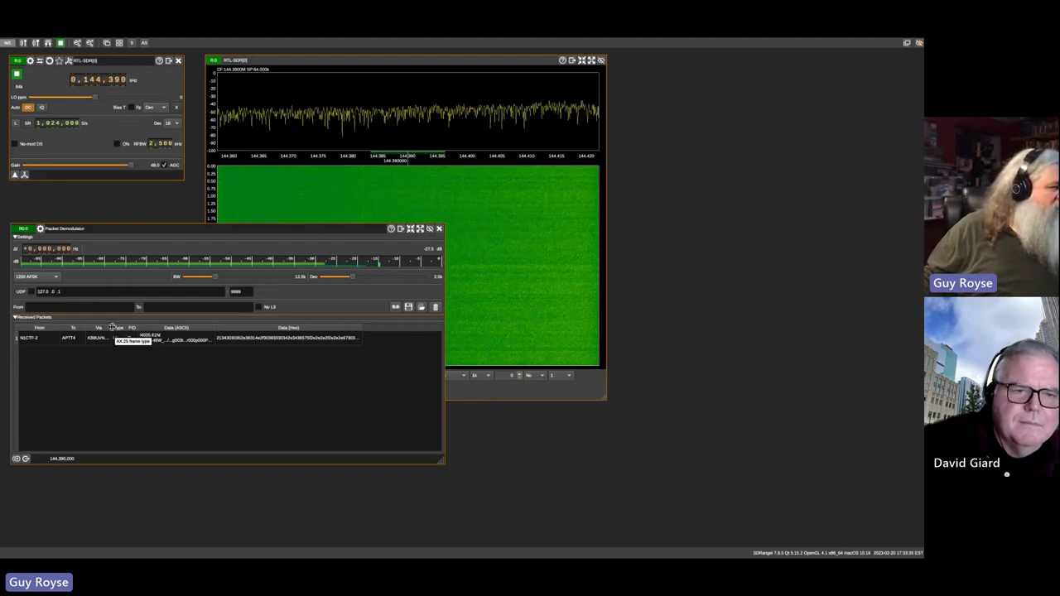
left_click_drag(118, 327, 178, 328)
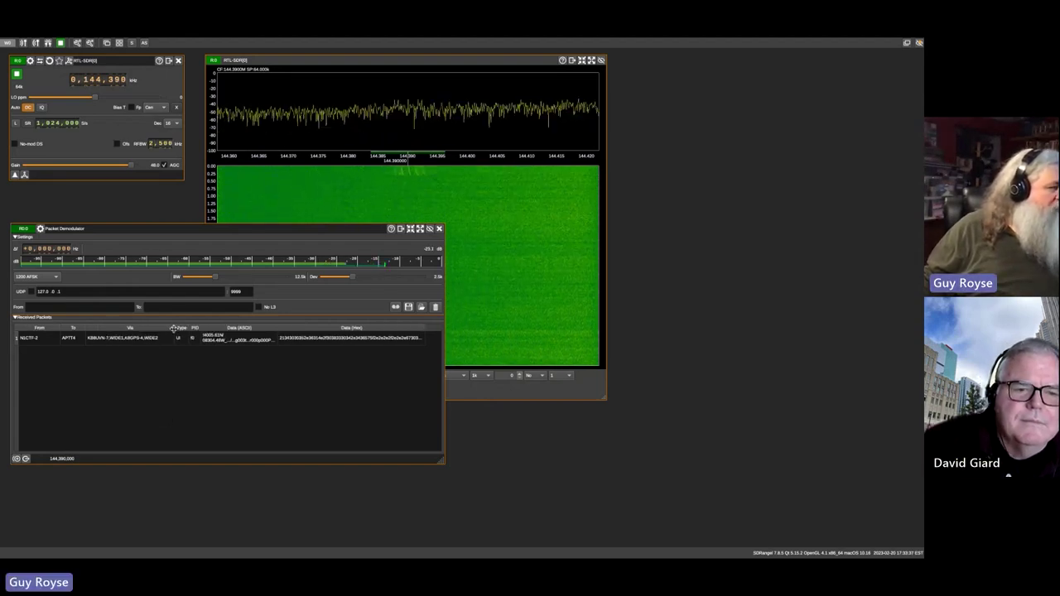
left_click(126, 341)
left_click(208, 399)
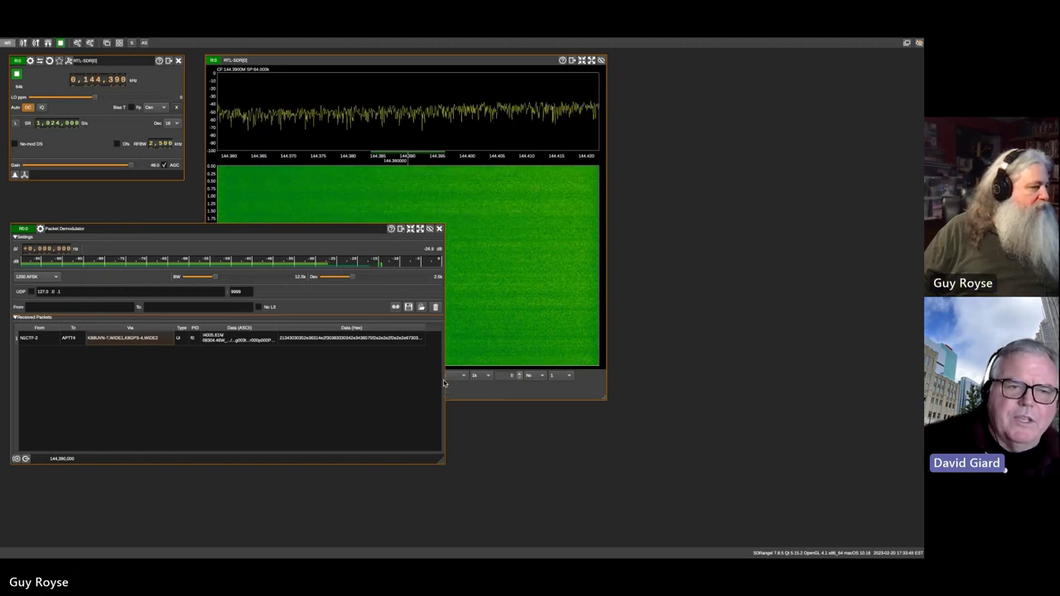
Widen the Packet Demodulator window plus its Data (ASCII) and Data (Hex) columns.
left_click_drag(445, 383, 651, 385)
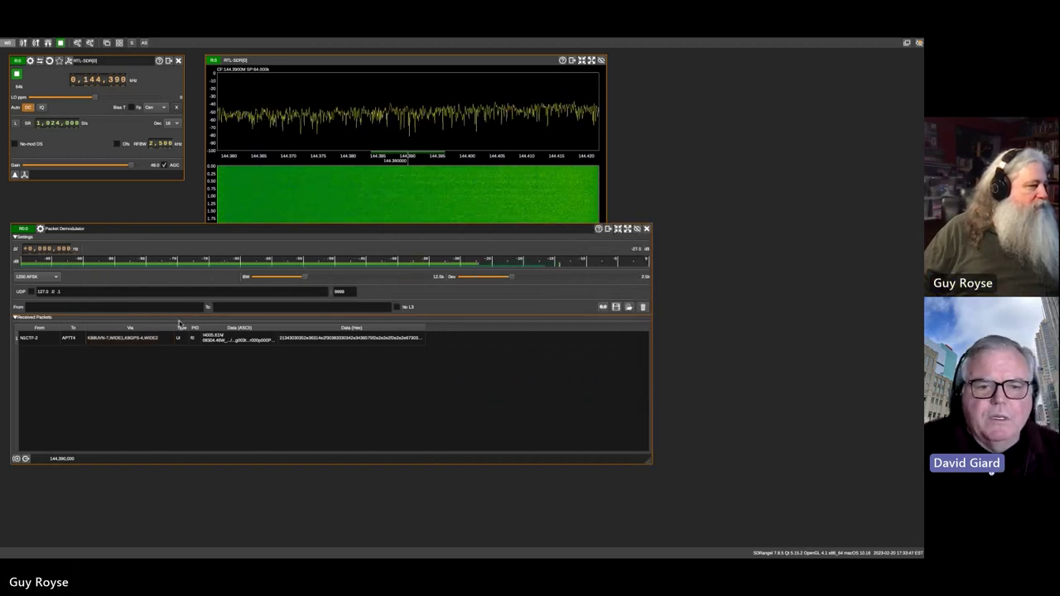
left_click_drag(279, 329, 333, 329)
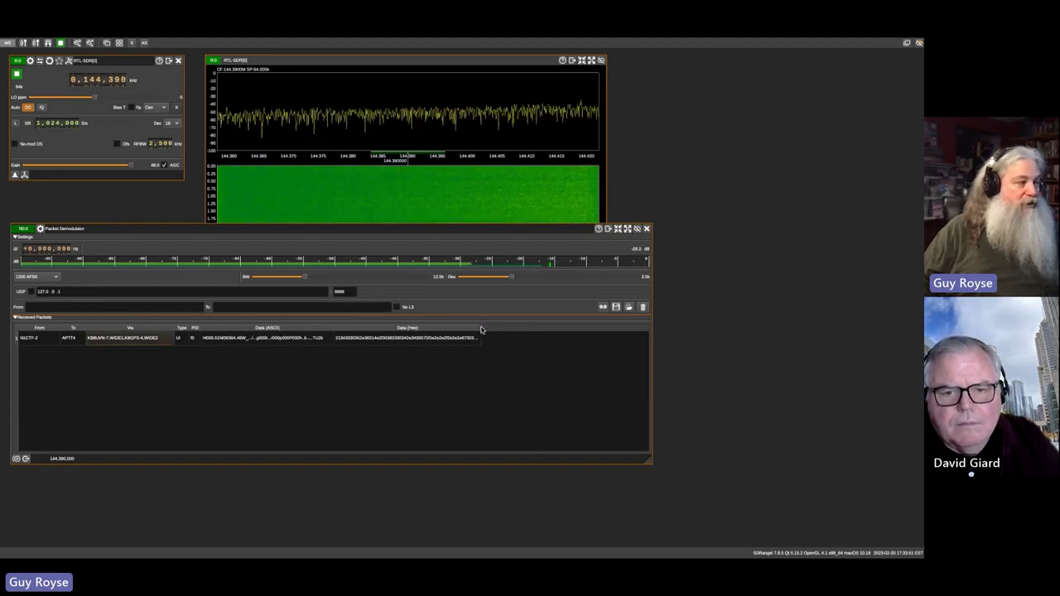
left_click_drag(480, 328, 595, 330)
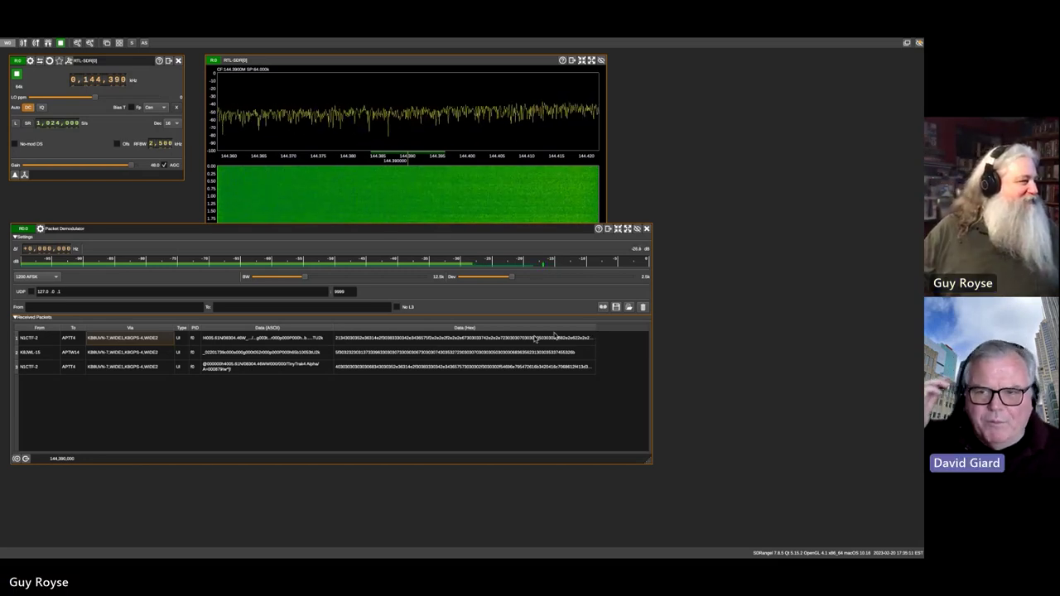
Rearrange the spectrum and Packet Demodulator windows, then close the Packet Demodulator.
left_click_drag(463, 230, 460, 302)
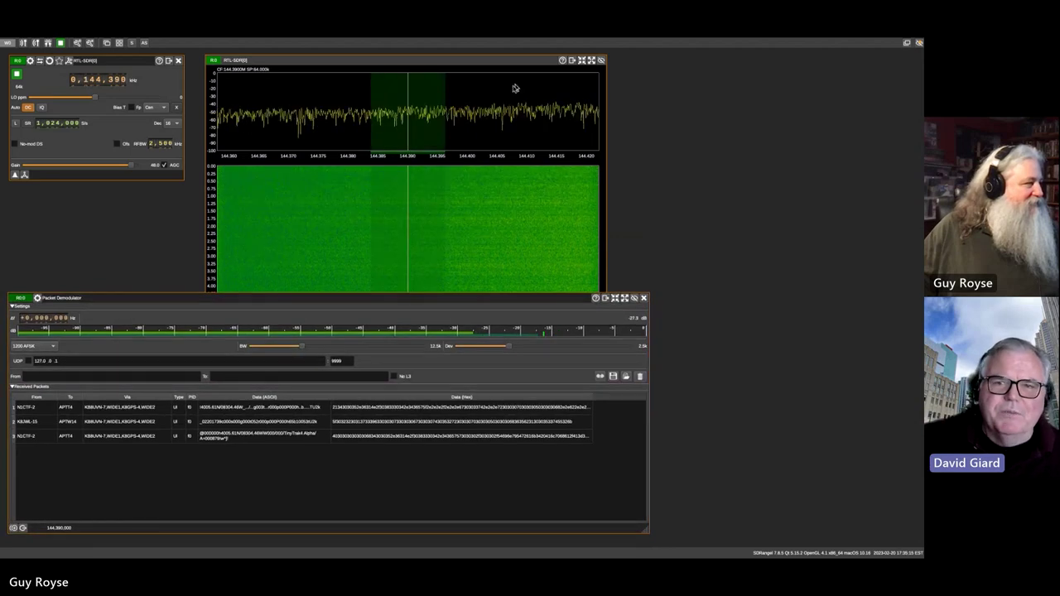
left_click(483, 62)
left_click_drag(481, 62, 472, 62)
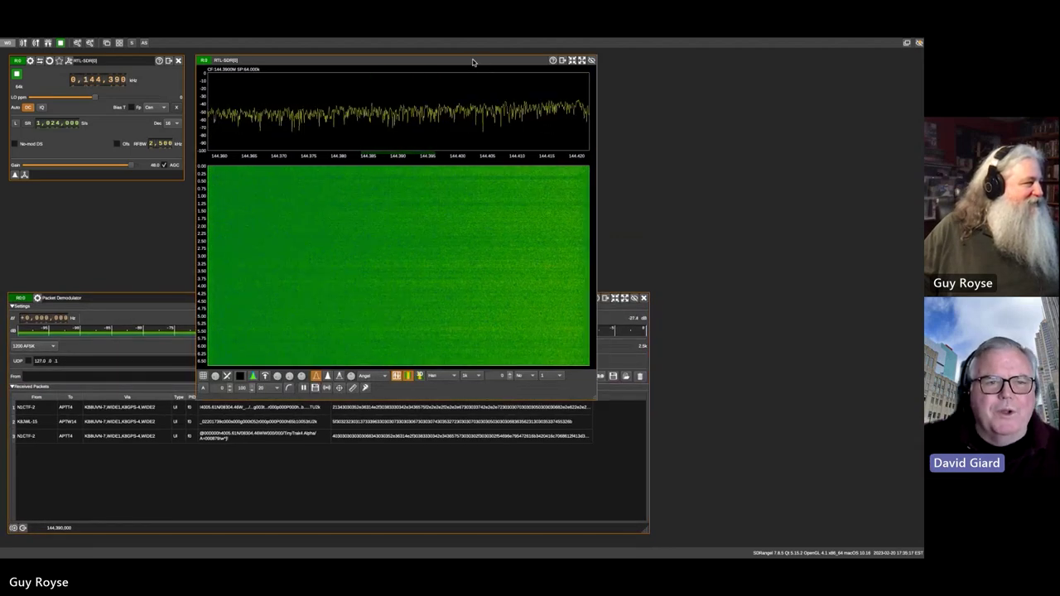
left_click(166, 300)
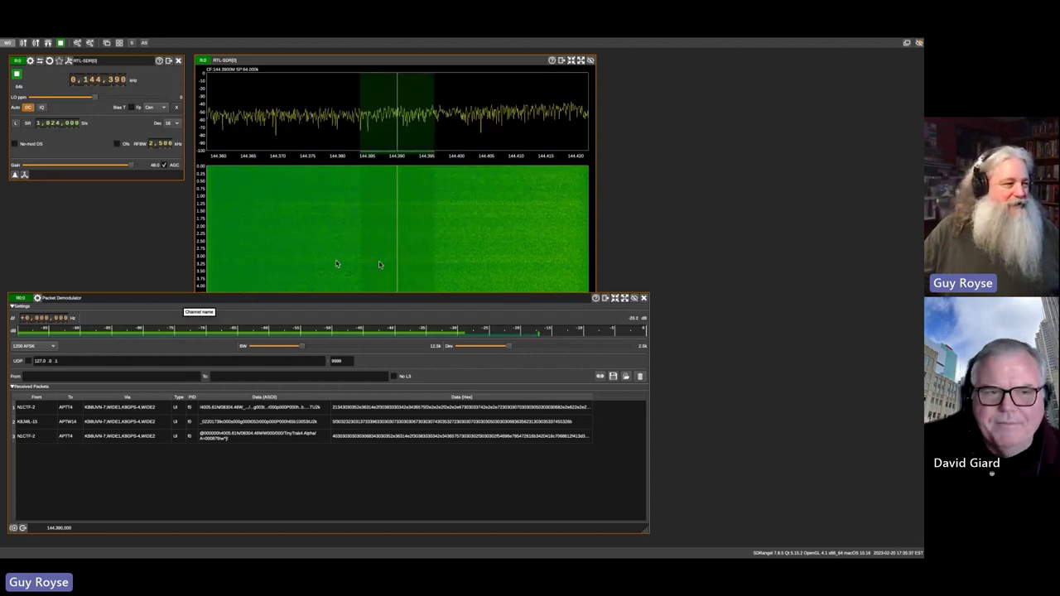
left_click(644, 298)
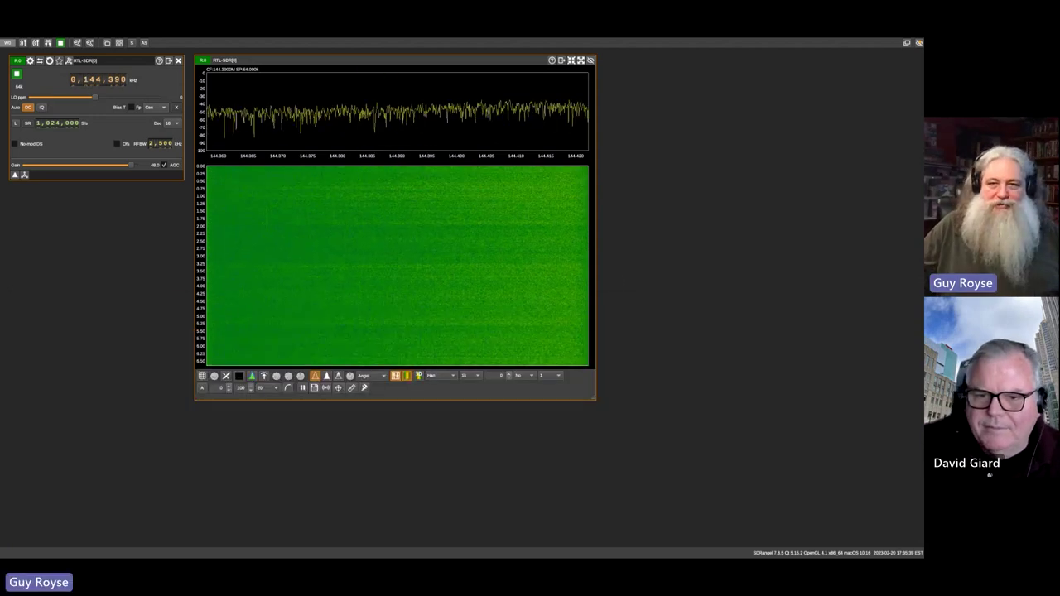